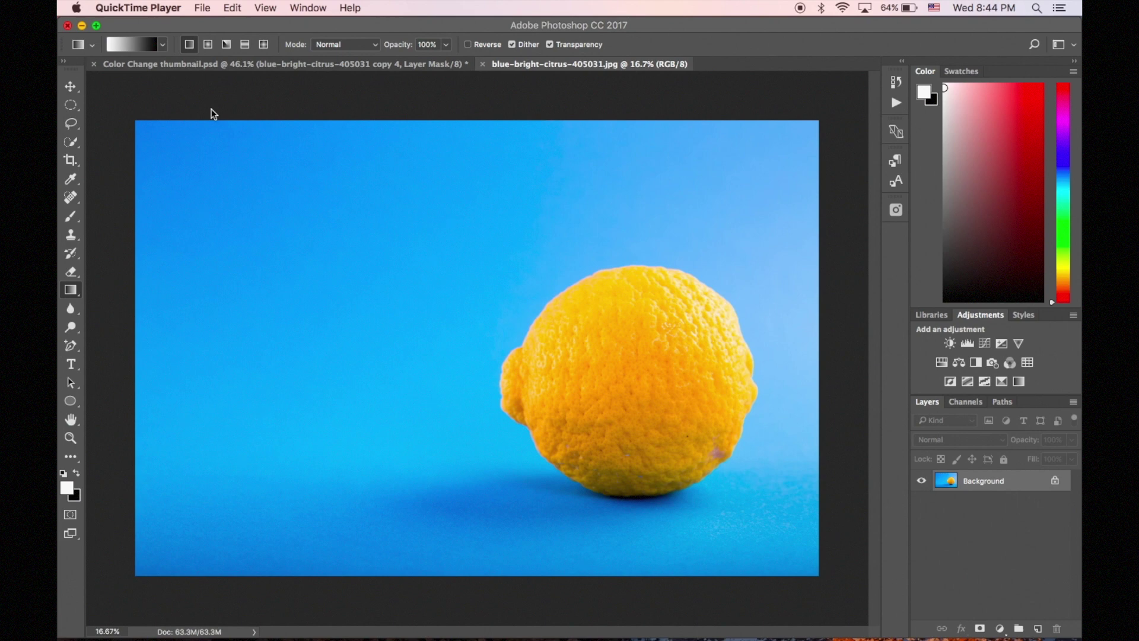
left_click(187, 23)
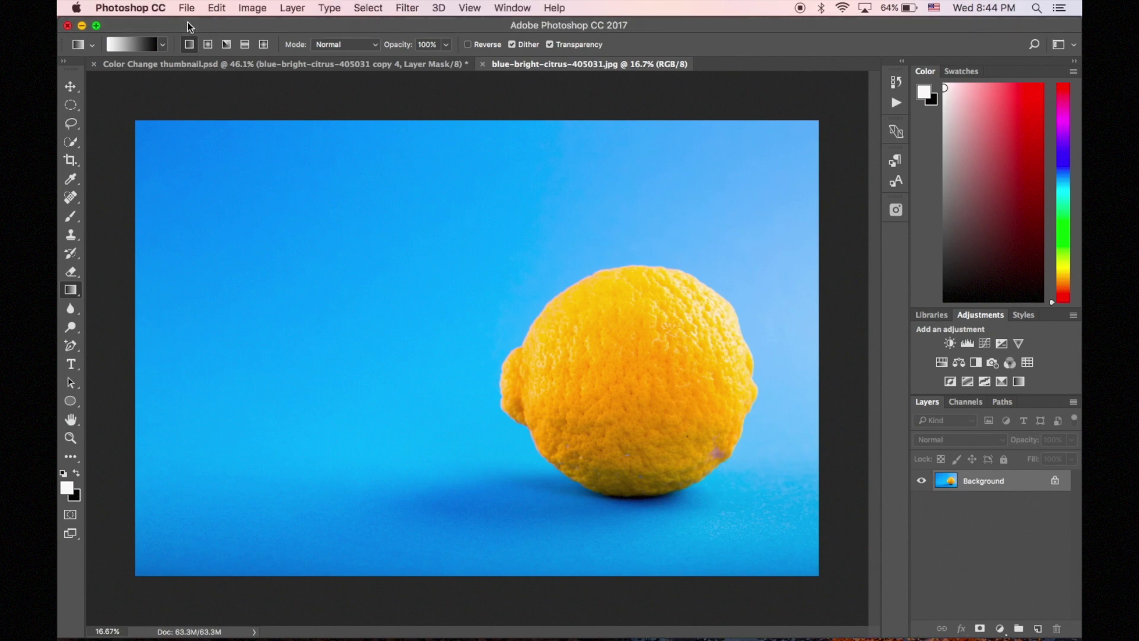
left_click(252, 8)
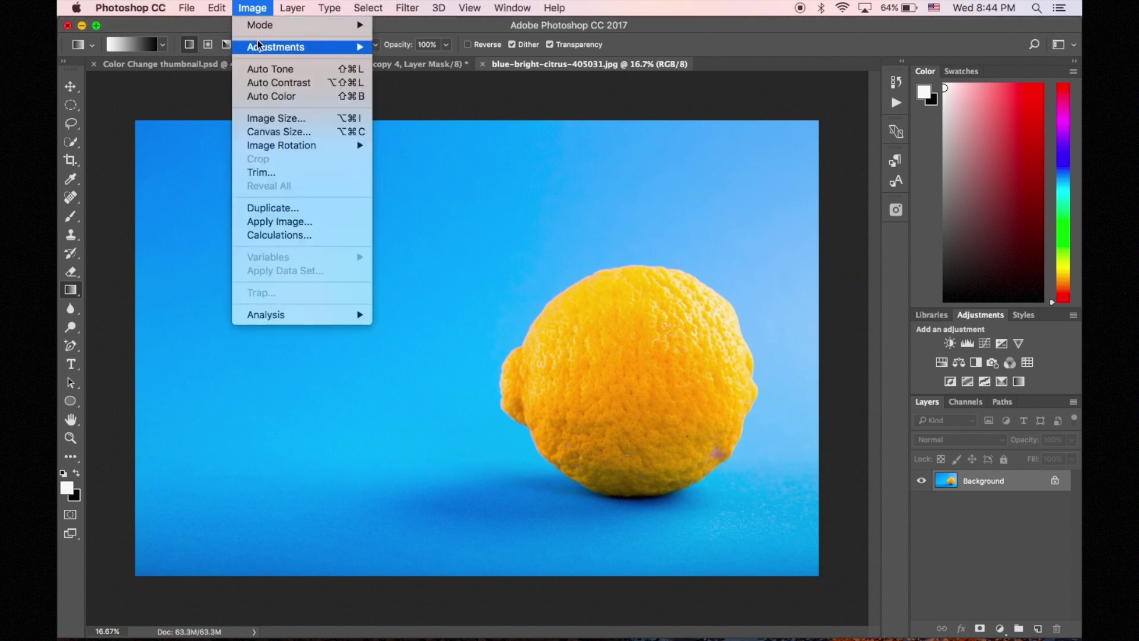
mouse_move(261, 47)
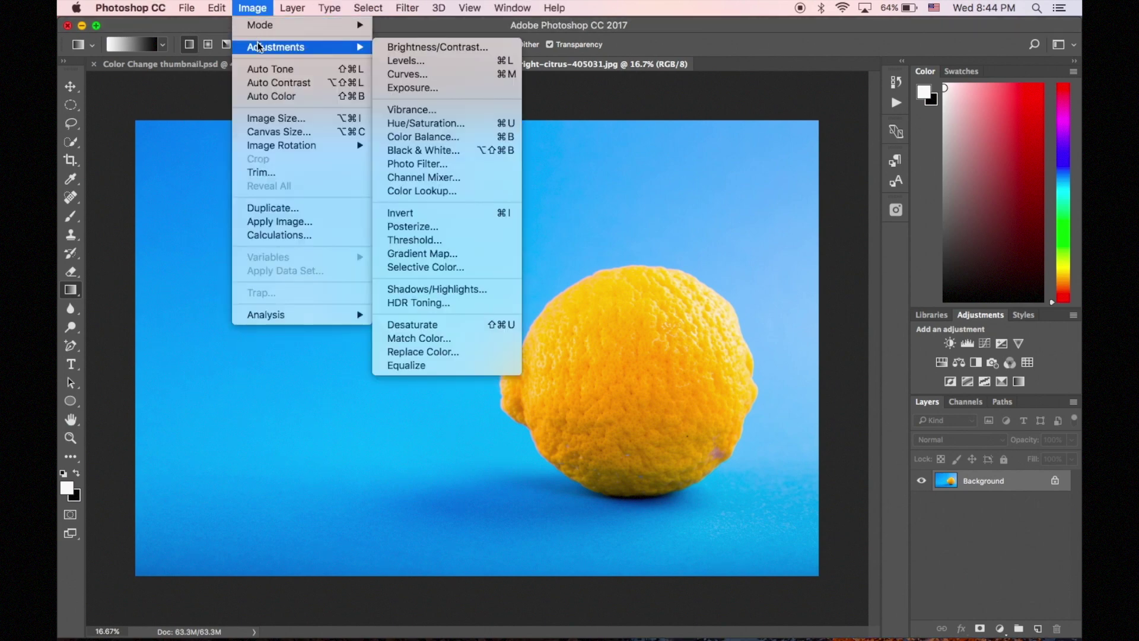
left_click(432, 123)
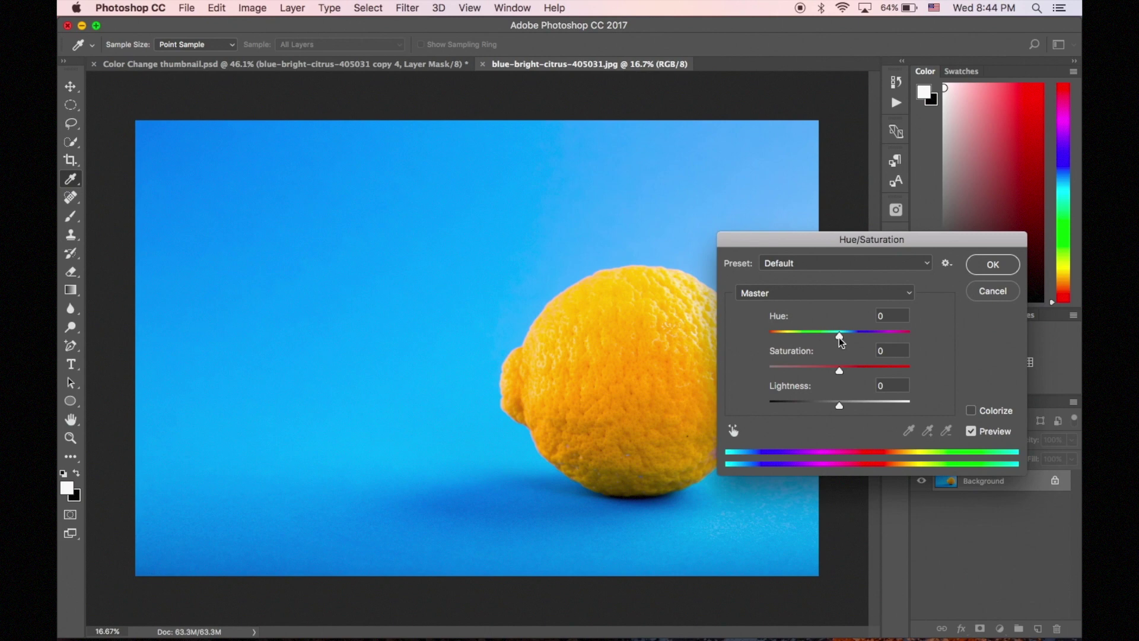
mouse_move(841, 342)
left_mouse_down()
mouse_move(775, 344)
mouse_move(906, 339)
mouse_move(854, 343)
left_mouse_up()
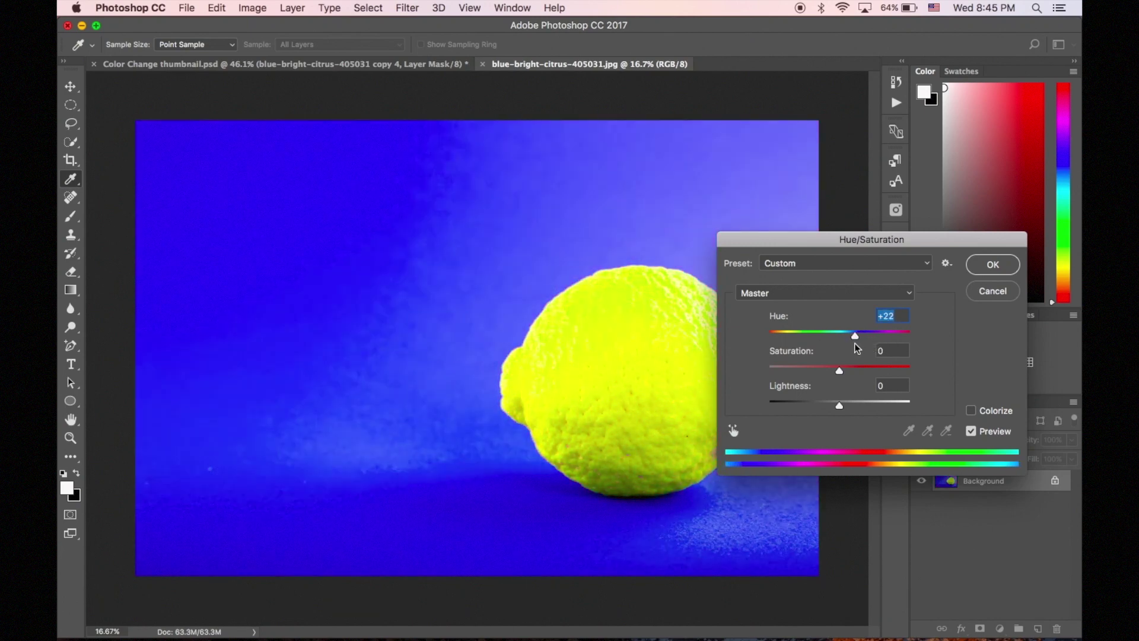
left_click(989, 300)
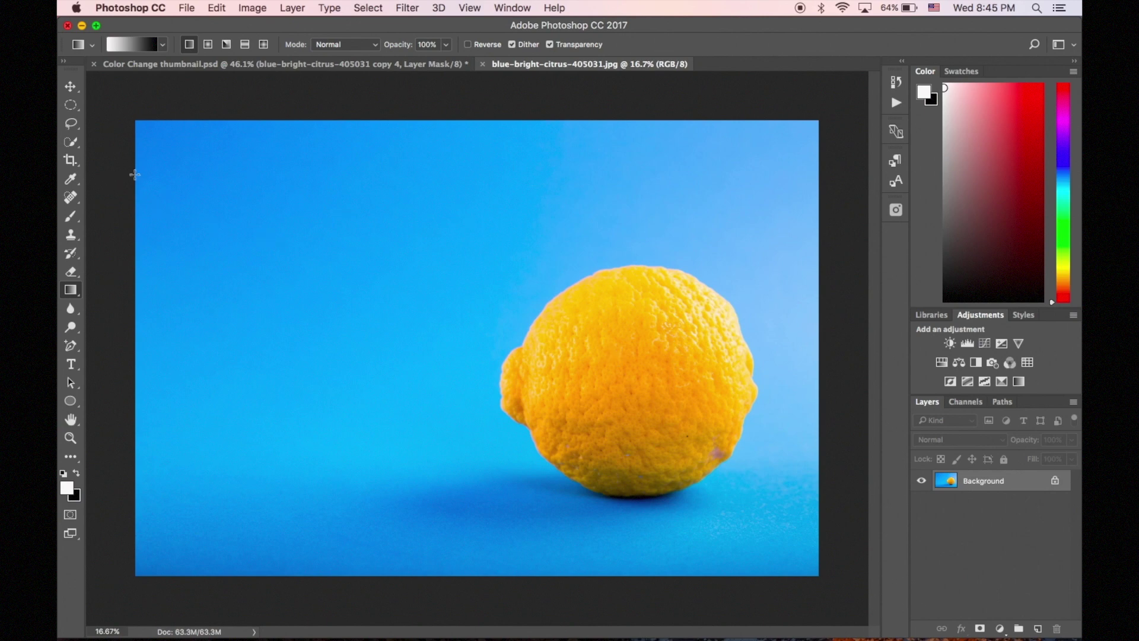
Step: Select the whole lemon with the Quick Selection tool and open the selection in Select and Mask
left_click(70, 142)
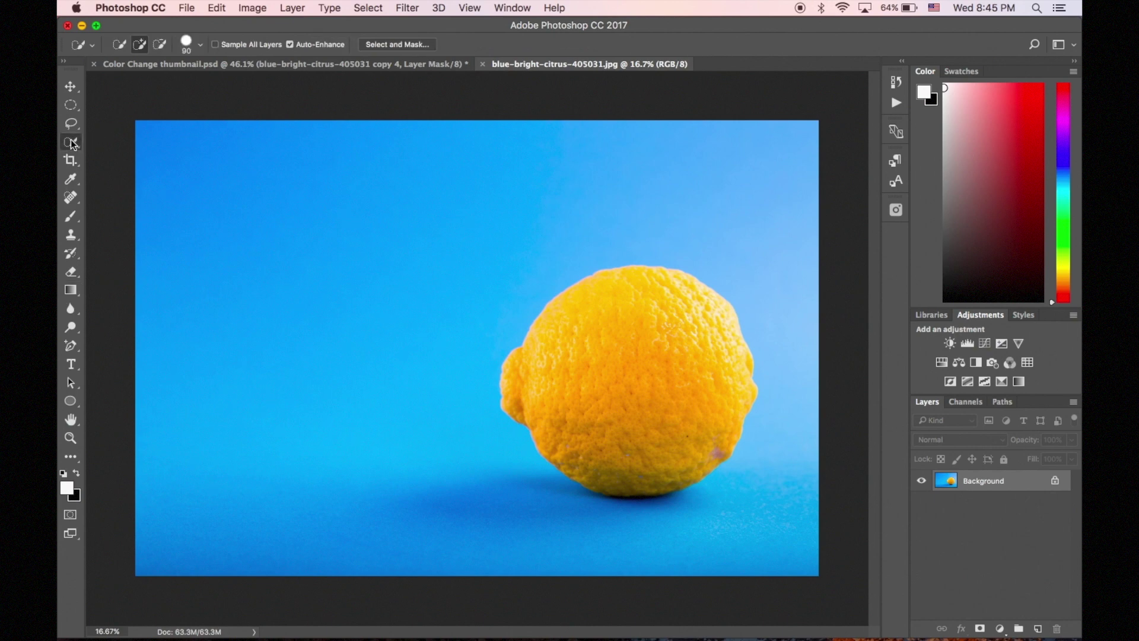
left_click_drag(669, 356, 636, 397)
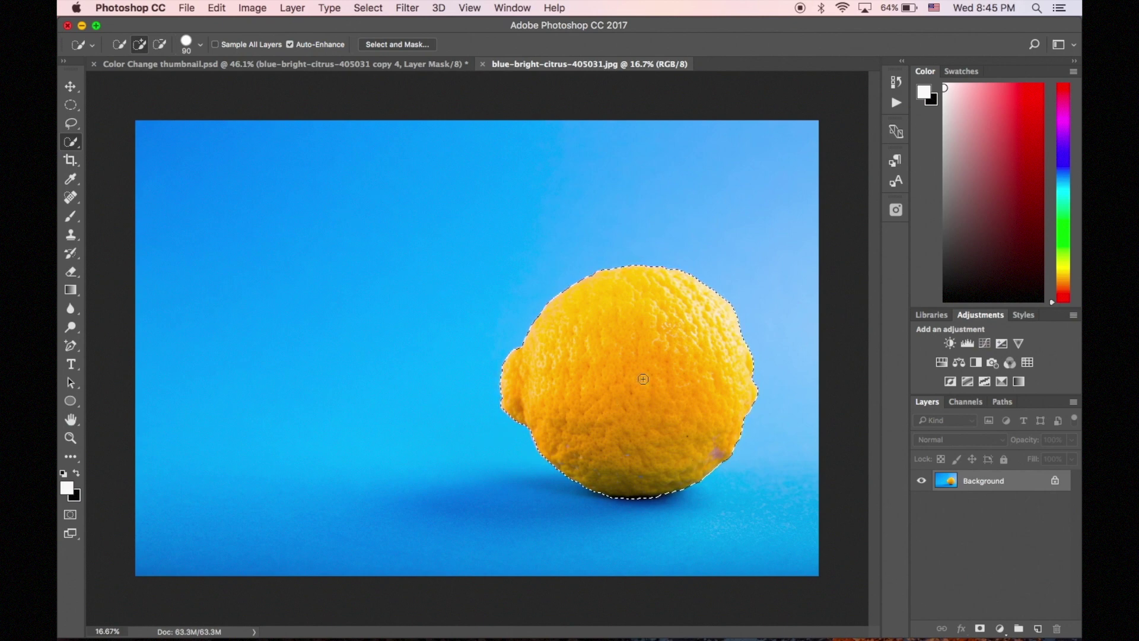
left_click(399, 46)
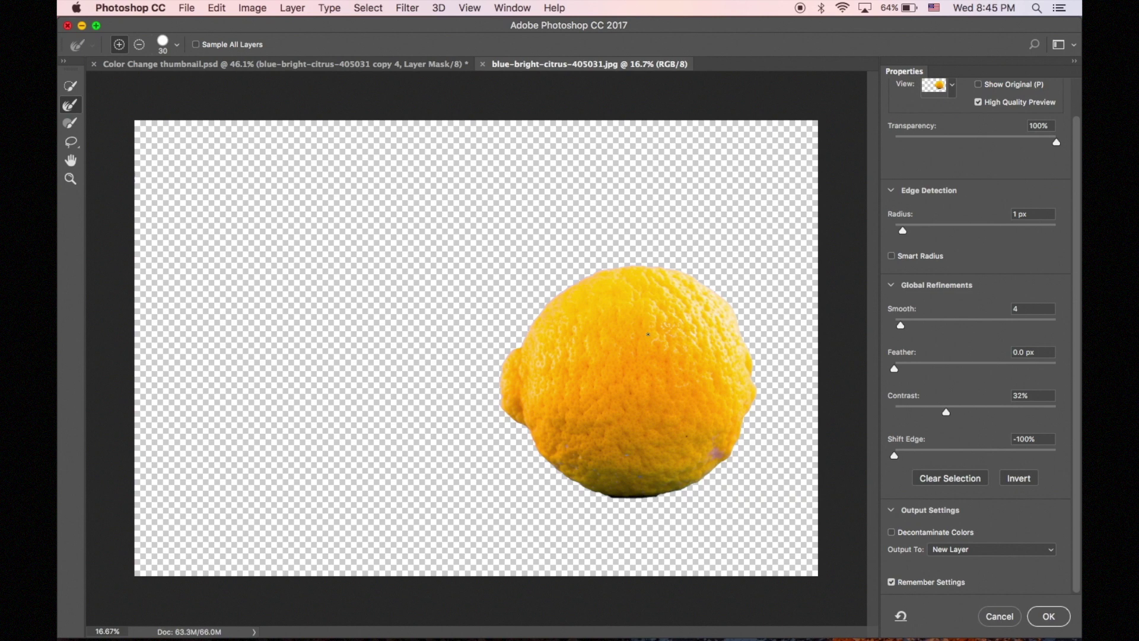
Step: Refine the lemon's edge with an edge detection radius of 25 px and a contrast of 44%
scroll(590, 318, "up", 5)
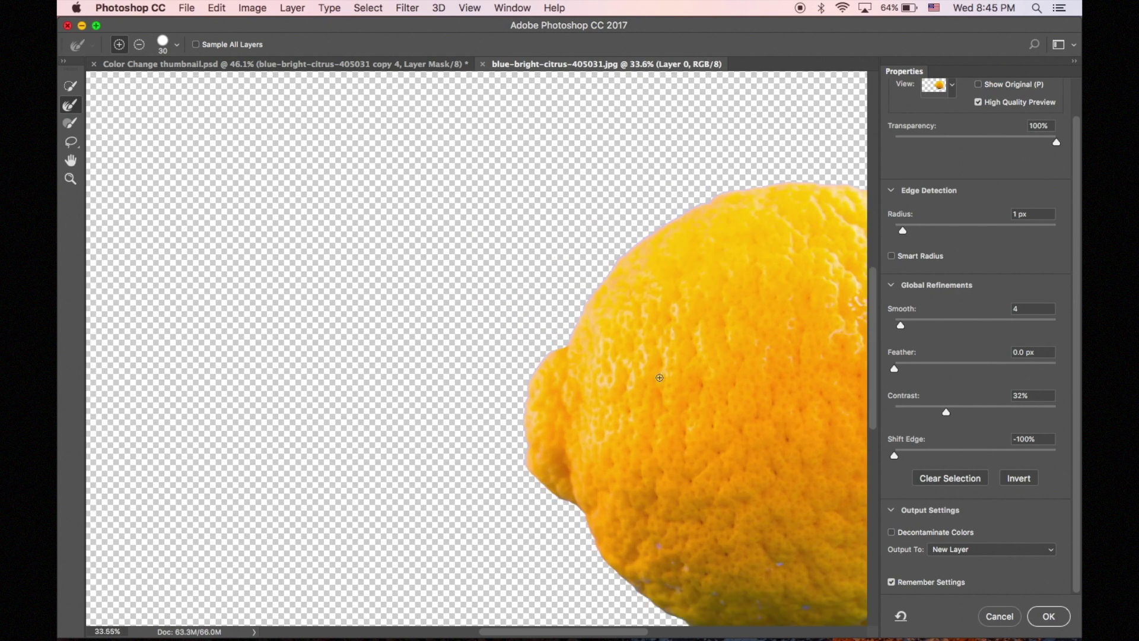
scroll(660, 377, "down", 4)
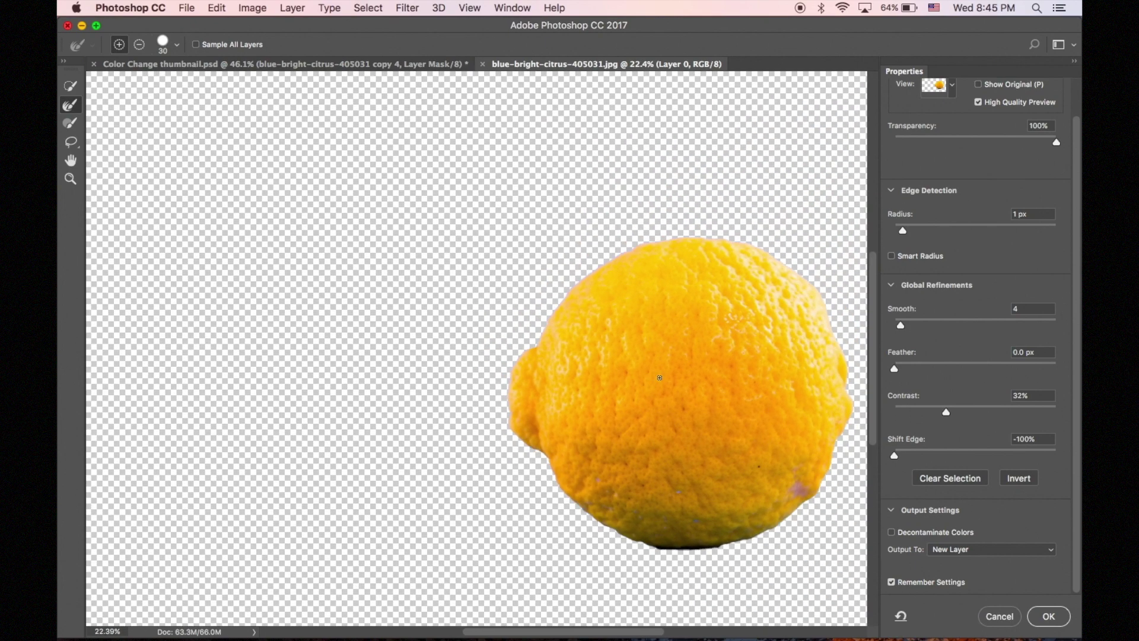
scroll(660, 377, "up", 4)
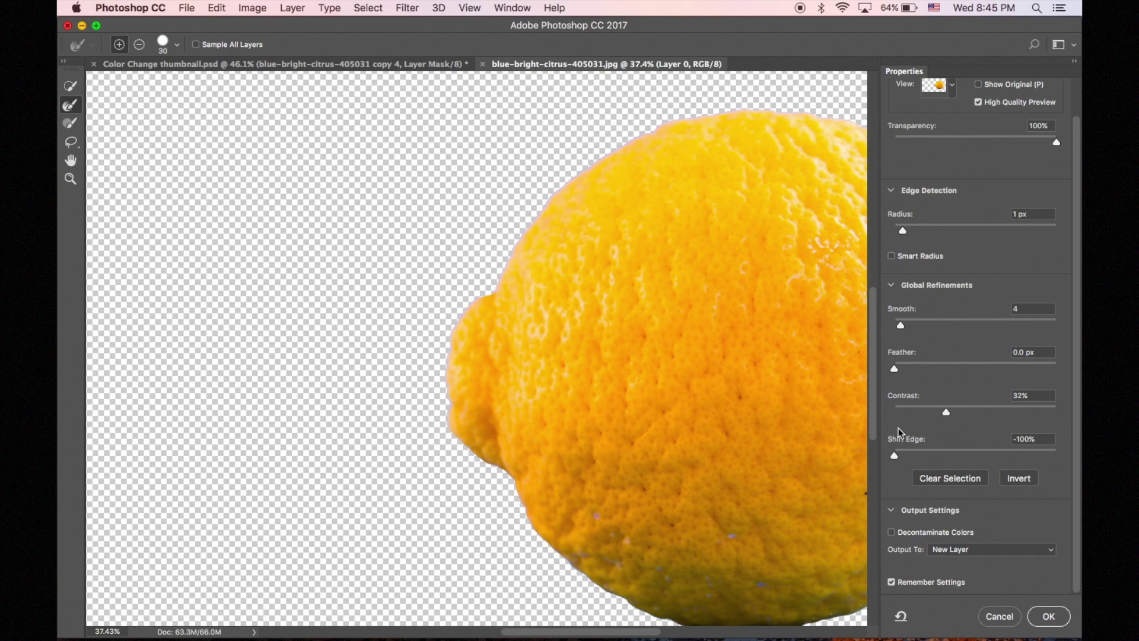
left_click_drag(903, 230, 917, 229)
left_click_drag(917, 231, 973, 232)
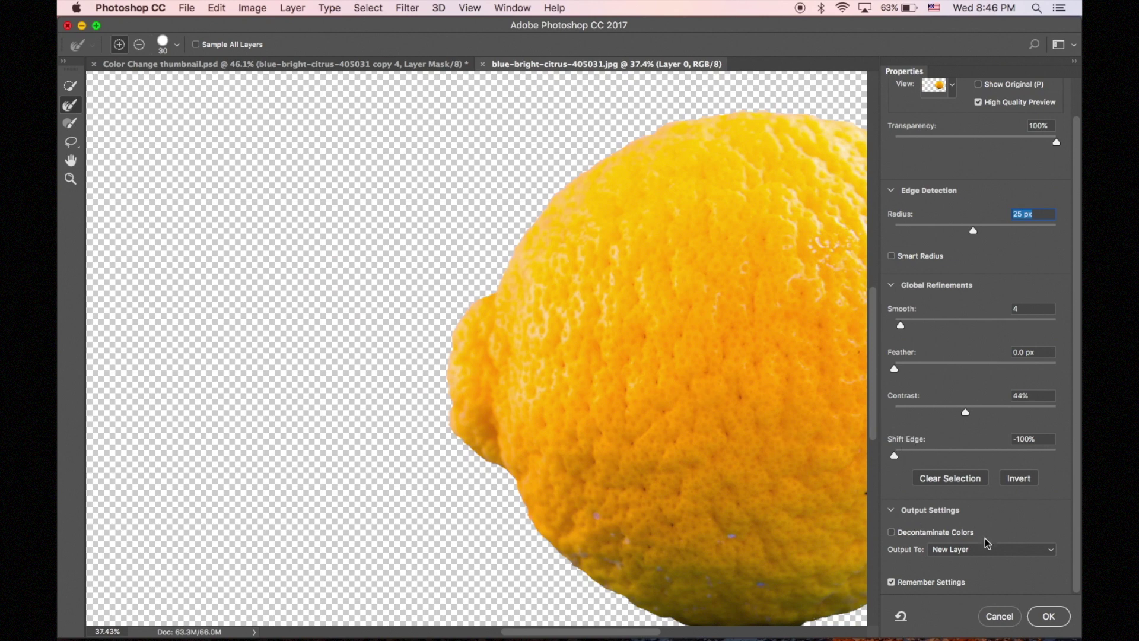
Step: Output the refined lemon selection to a new layer
scroll(965, 515, "up", 3)
scroll(965, 516, "down", 3)
left_click(893, 510)
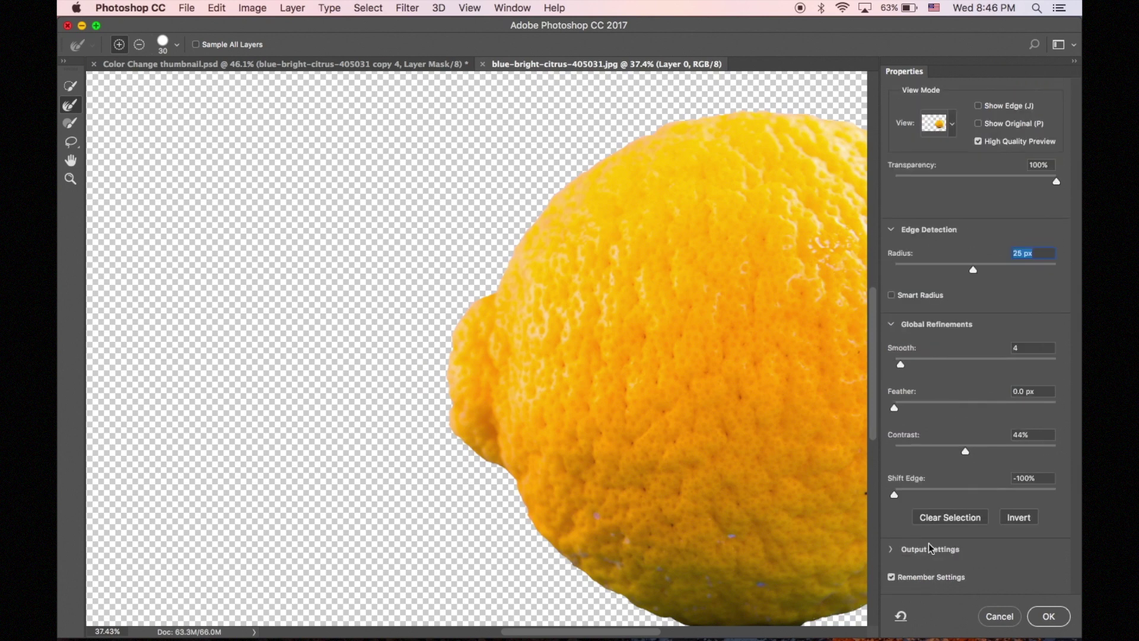
left_click(890, 551)
scroll(977, 556, "down", 2)
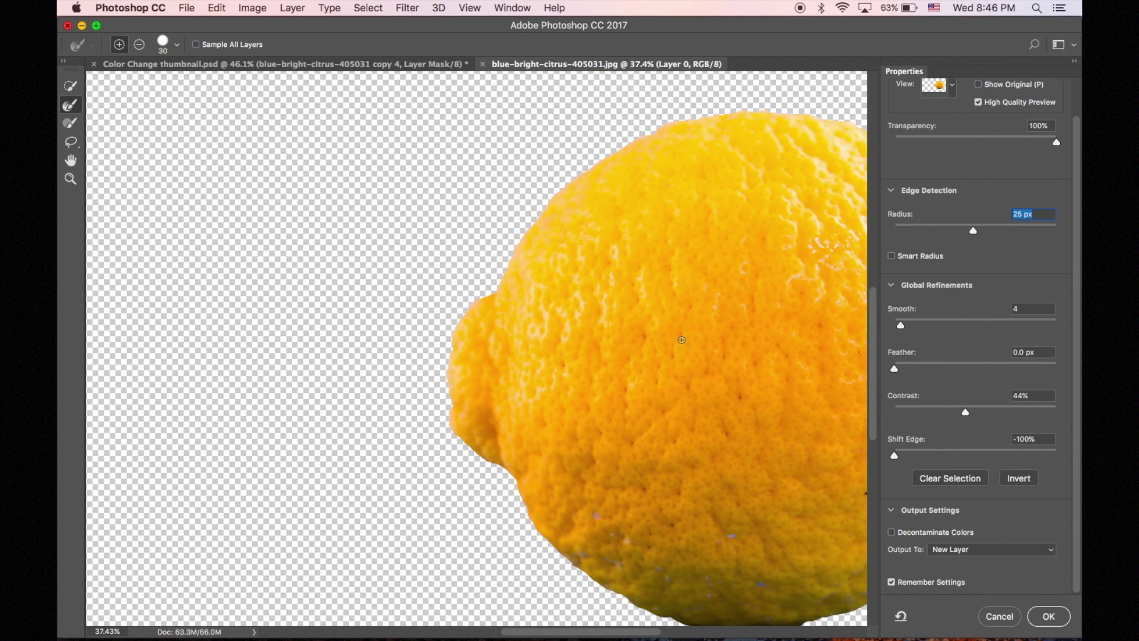
left_click(1048, 617)
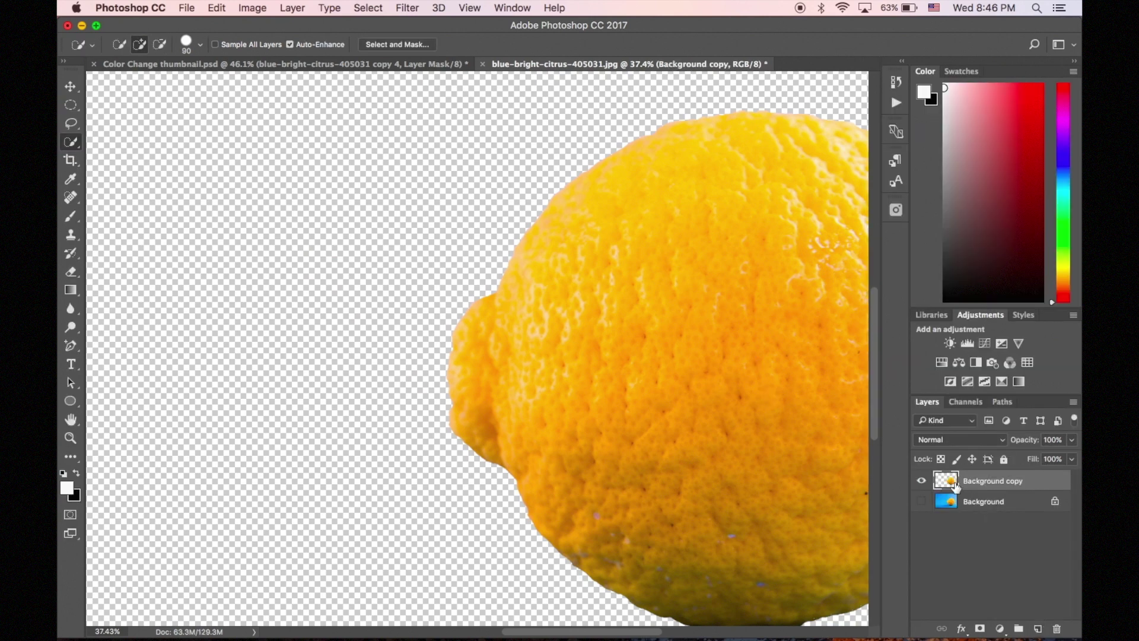
Step: Check the lemon cutout by toggling the Background layer's visibility, leaving the Background layer shown
left_click(921, 501)
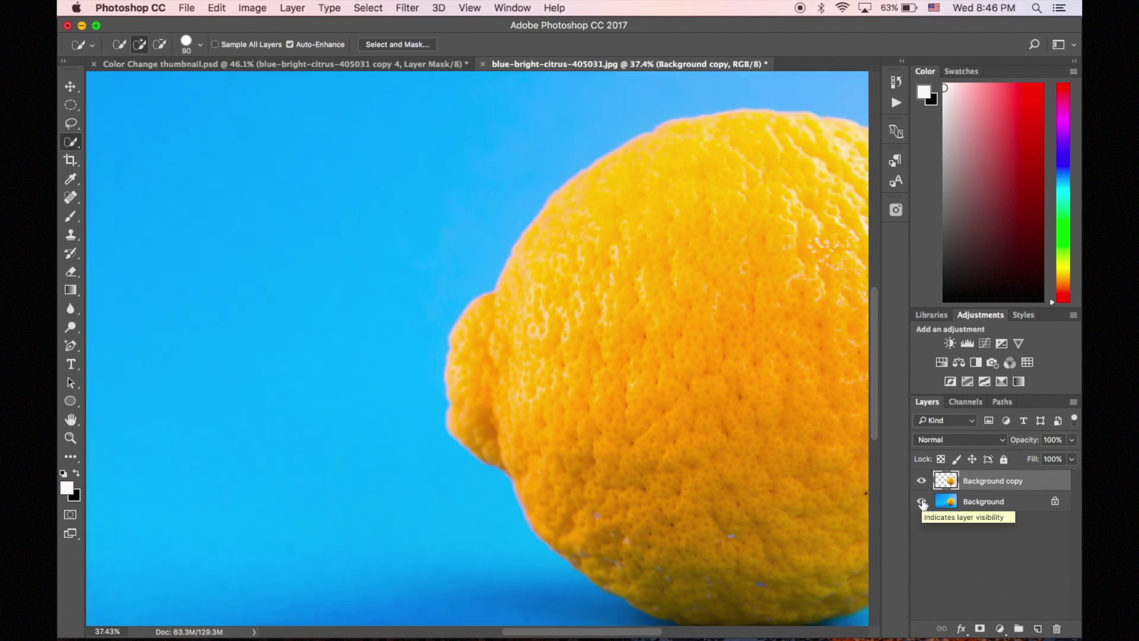
left_click(922, 502)
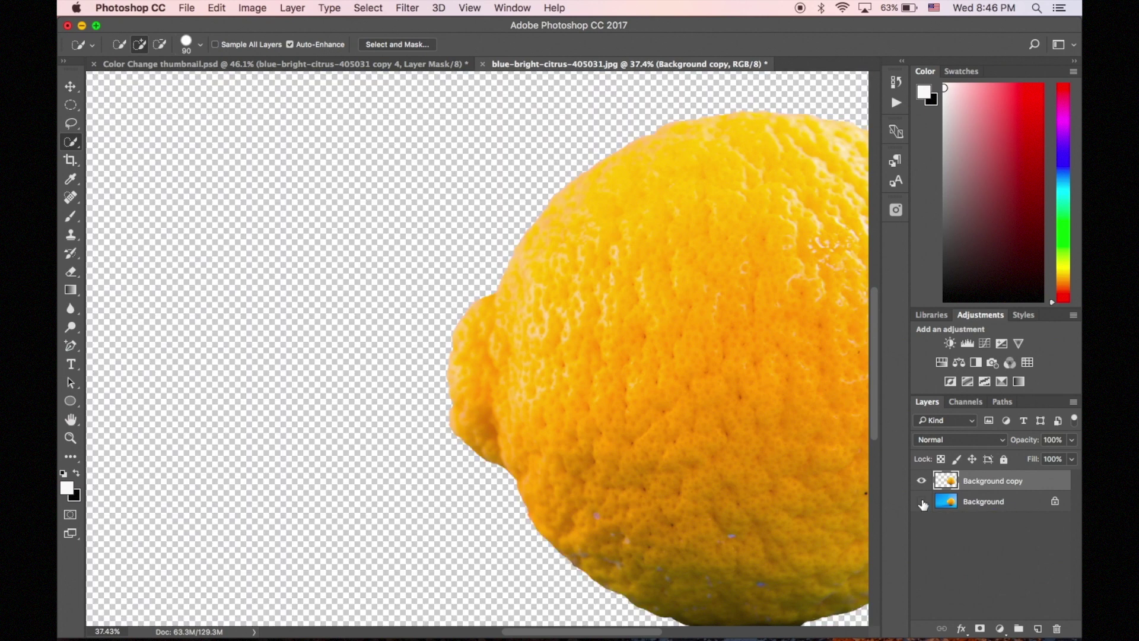
scroll(668, 368, "down", 7)
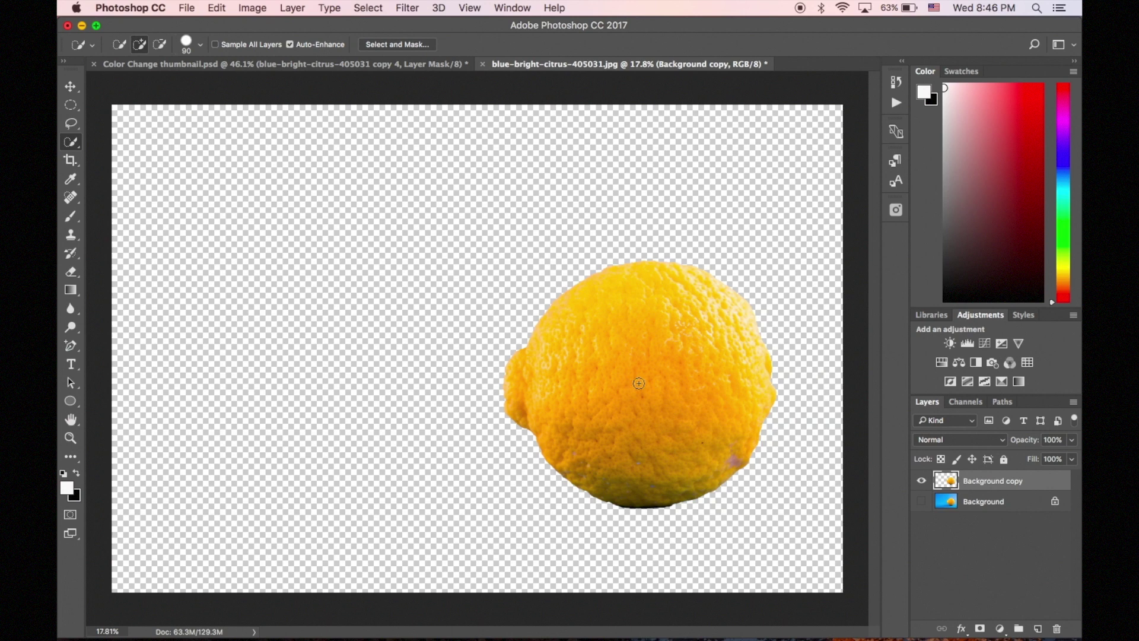
left_click(921, 502)
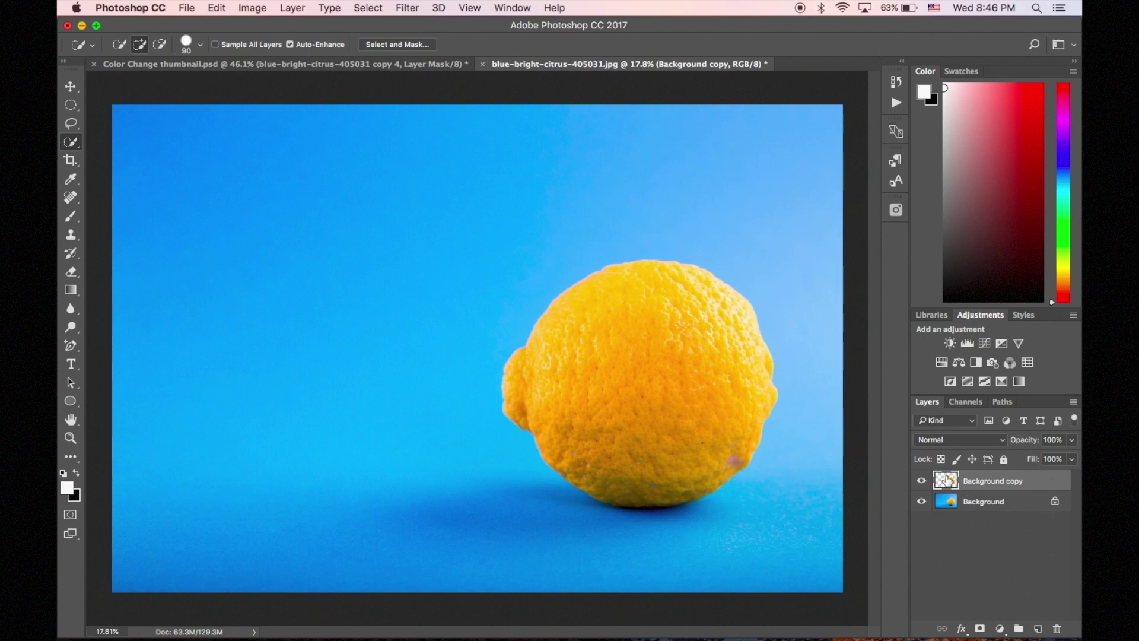
Step: Add a Hue/Saturation adjustment layer above the lemon cutout and clip it to the Background copy layer
left_click(942, 362)
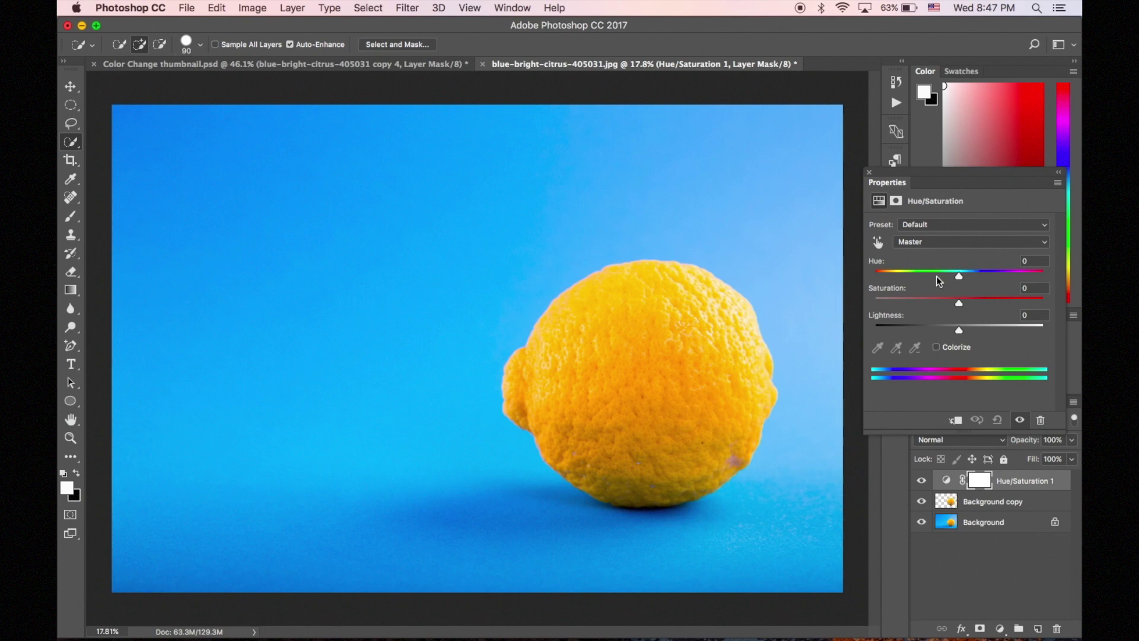
mouse_move(959, 277)
left_mouse_down()
mouse_move(930, 276)
mouse_move(986, 279)
mouse_move(951, 283)
left_mouse_up()
key("super+z")
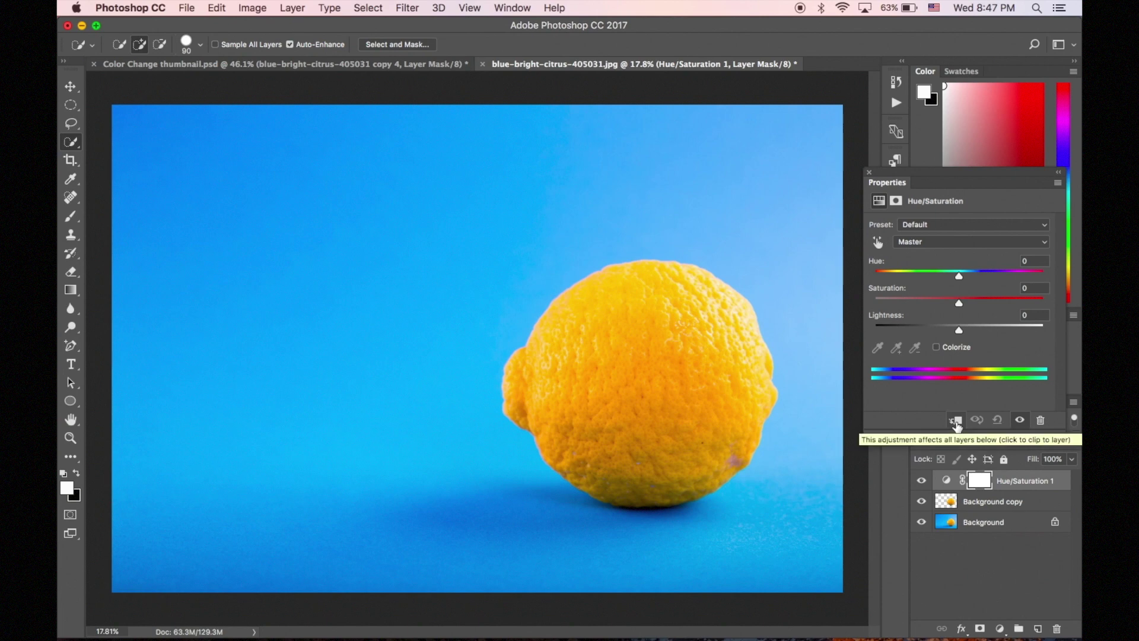
left_click(956, 421)
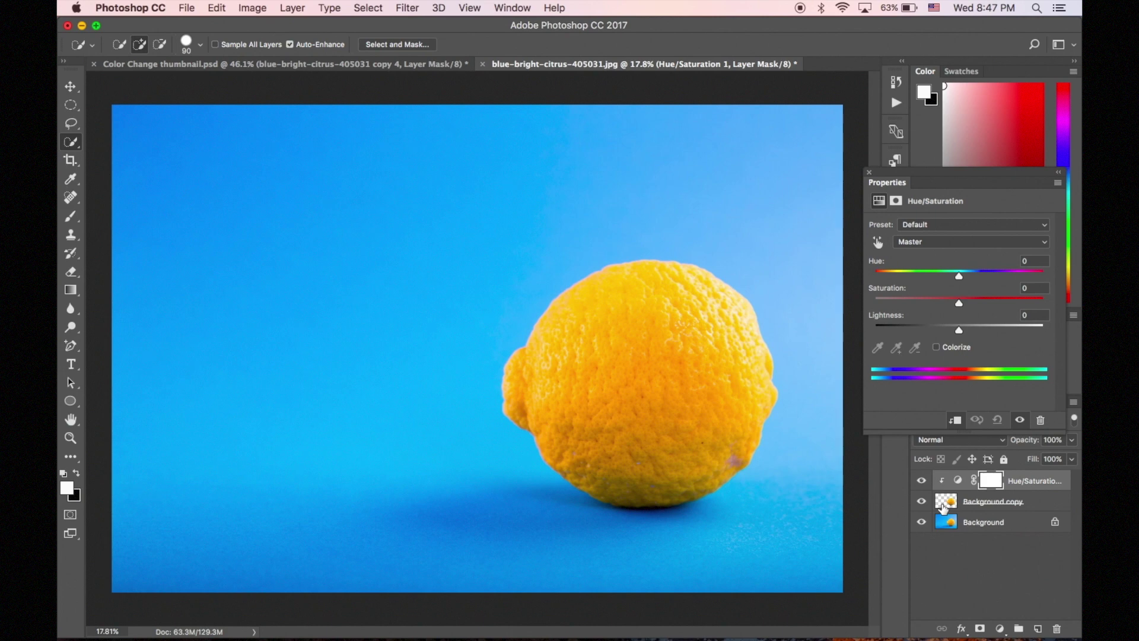
Step: Recolour the lemon in the Hue/Saturation adjustment with Hue -102, Saturation -48 and Lightness +18
left_click_drag(962, 276, 900, 272)
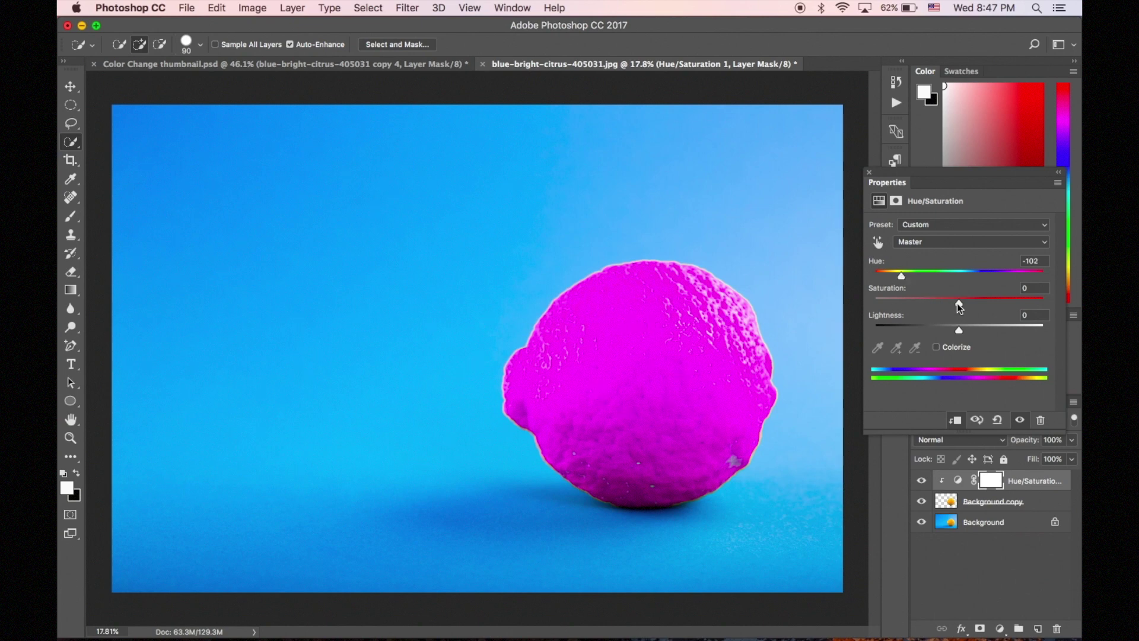
left_click_drag(959, 303, 921, 302)
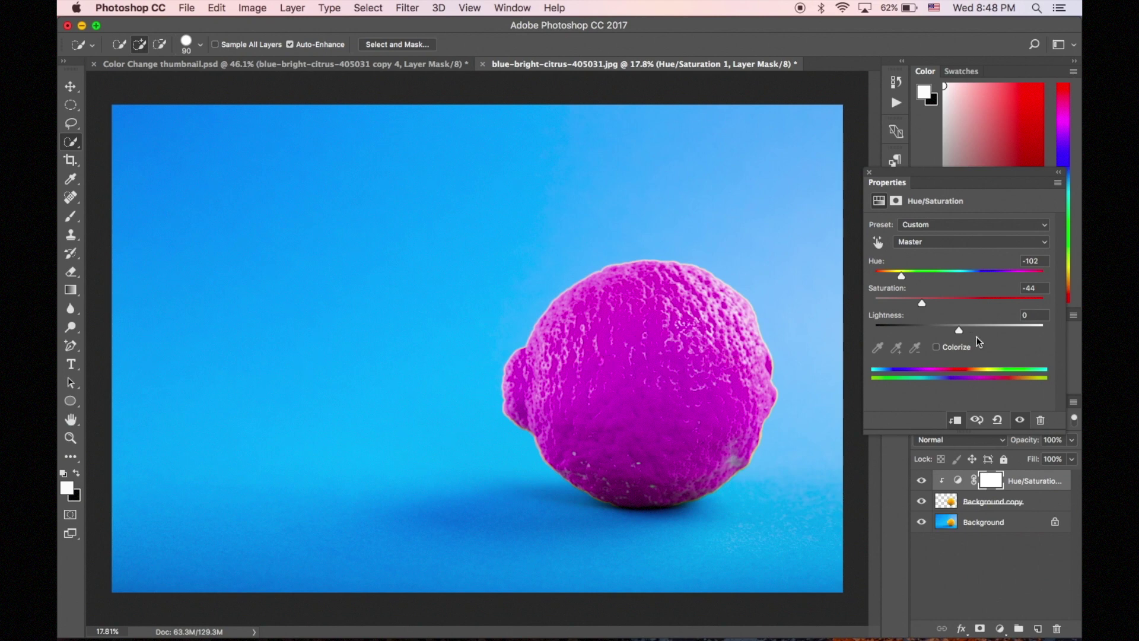
left_click_drag(960, 333, 973, 333)
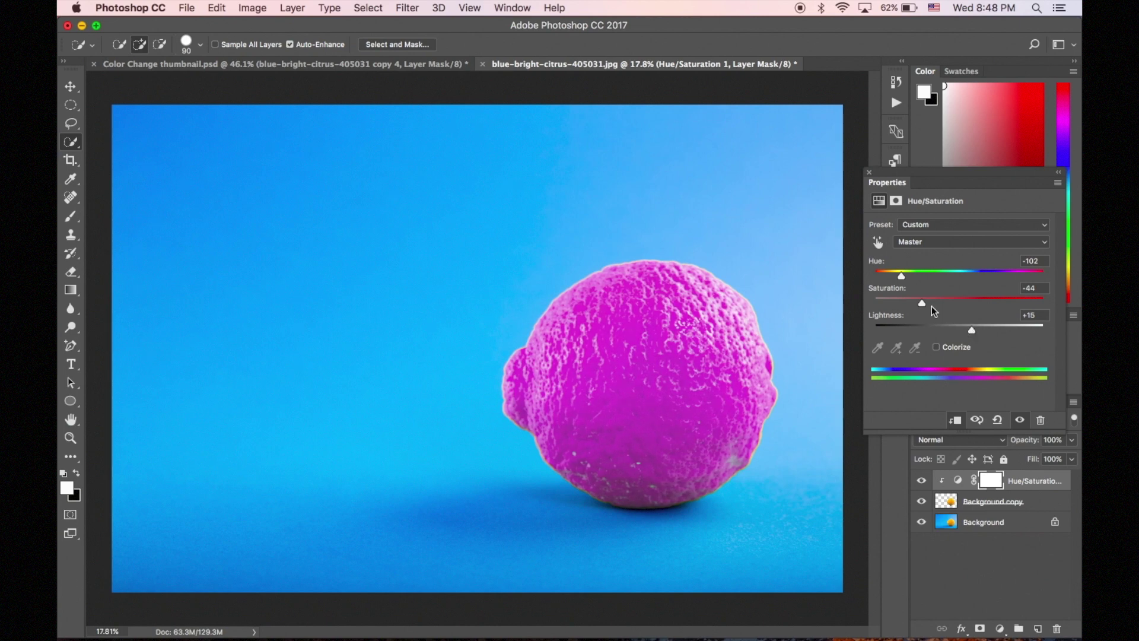
left_click_drag(922, 304, 919, 305)
left_click_drag(972, 333, 975, 334)
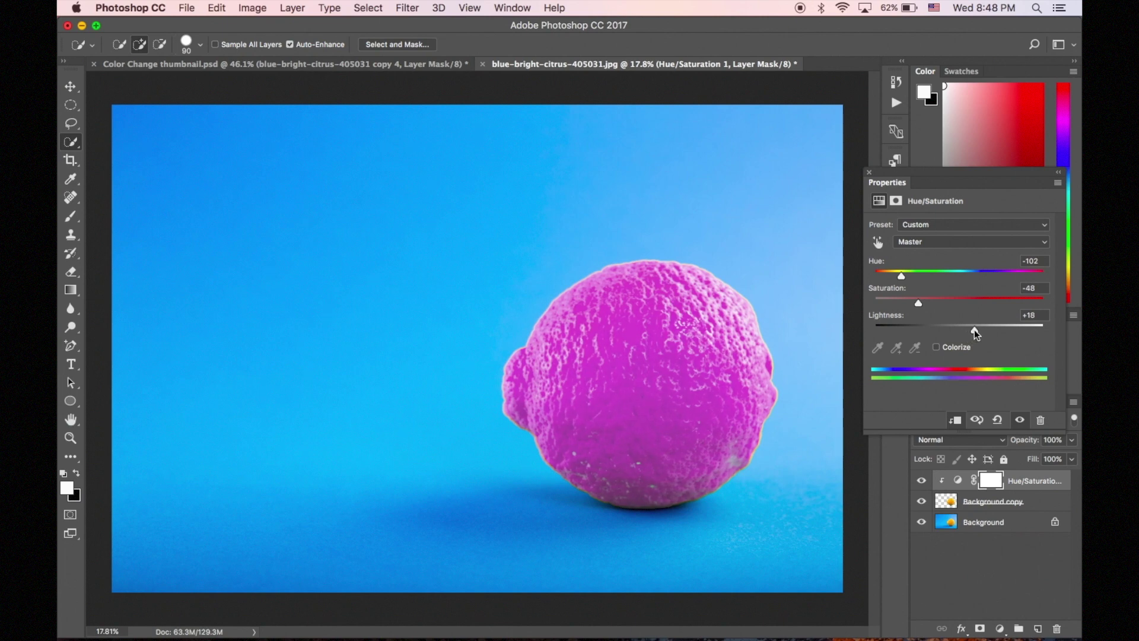
left_click(869, 172)
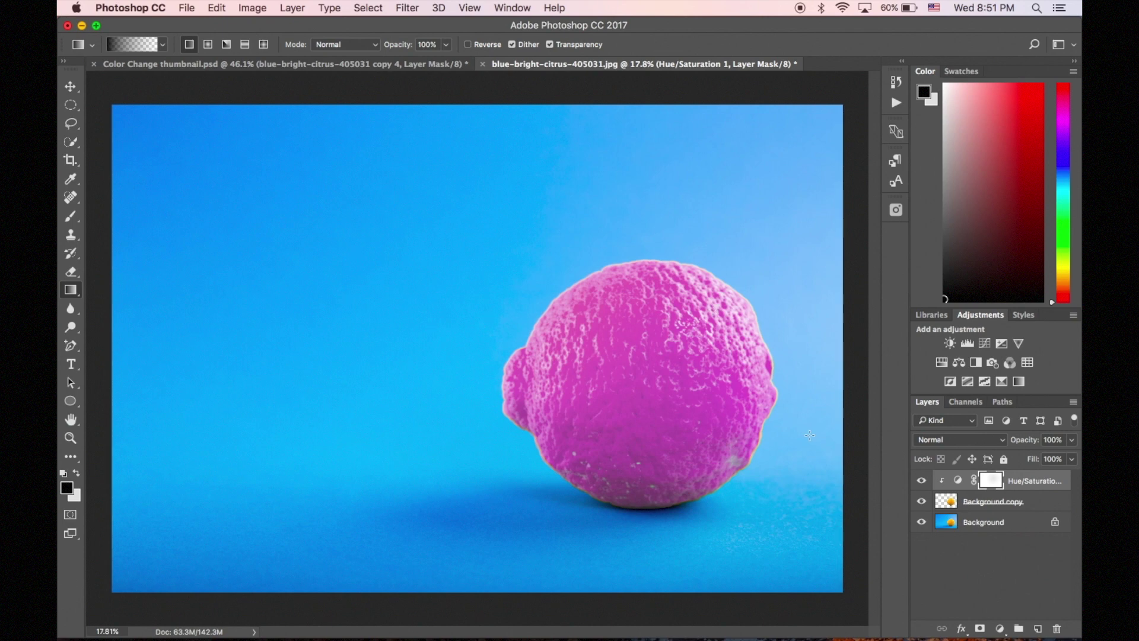
Step: Compare the lemon with the Hue/Saturation layer hidden and shown, and add a vector mask to that layer
left_click(921, 481)
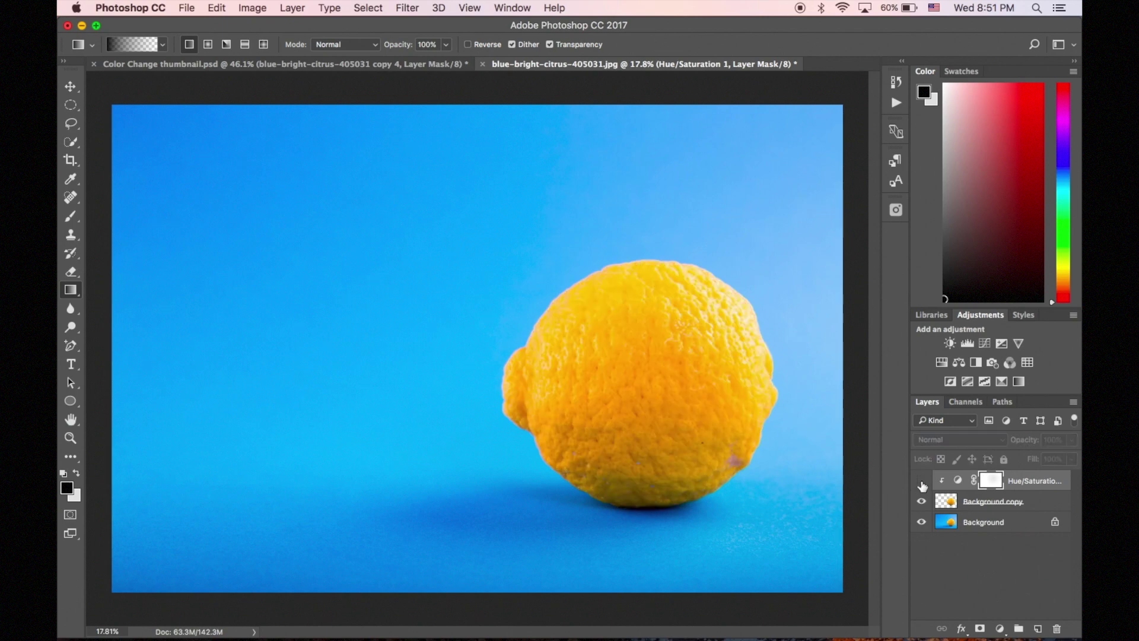
left_click(921, 481)
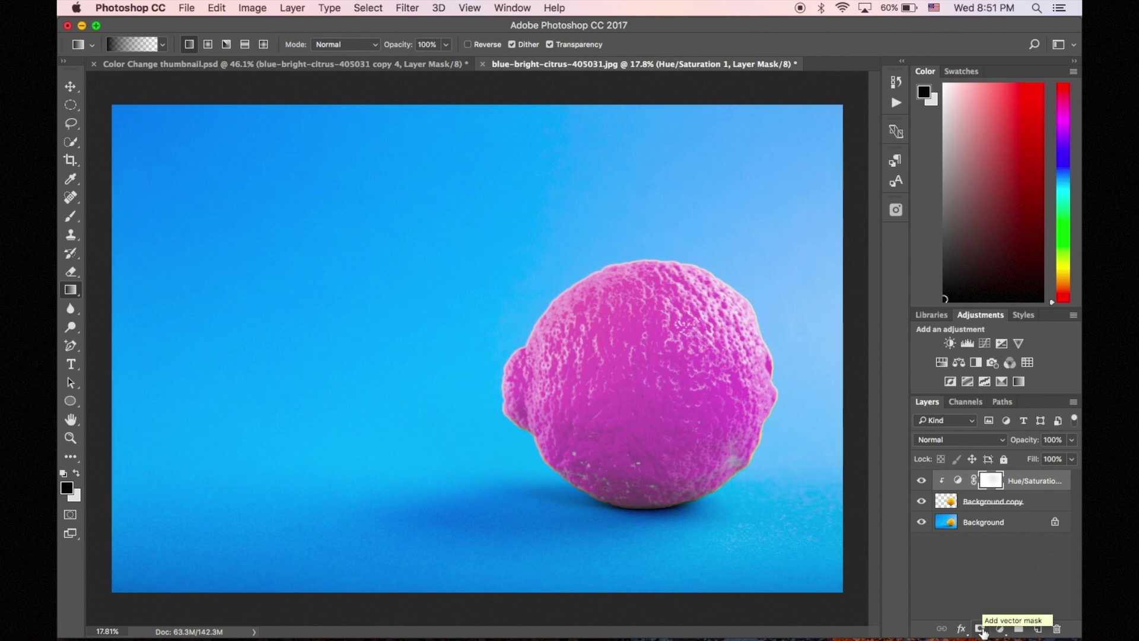
left_click(980, 628)
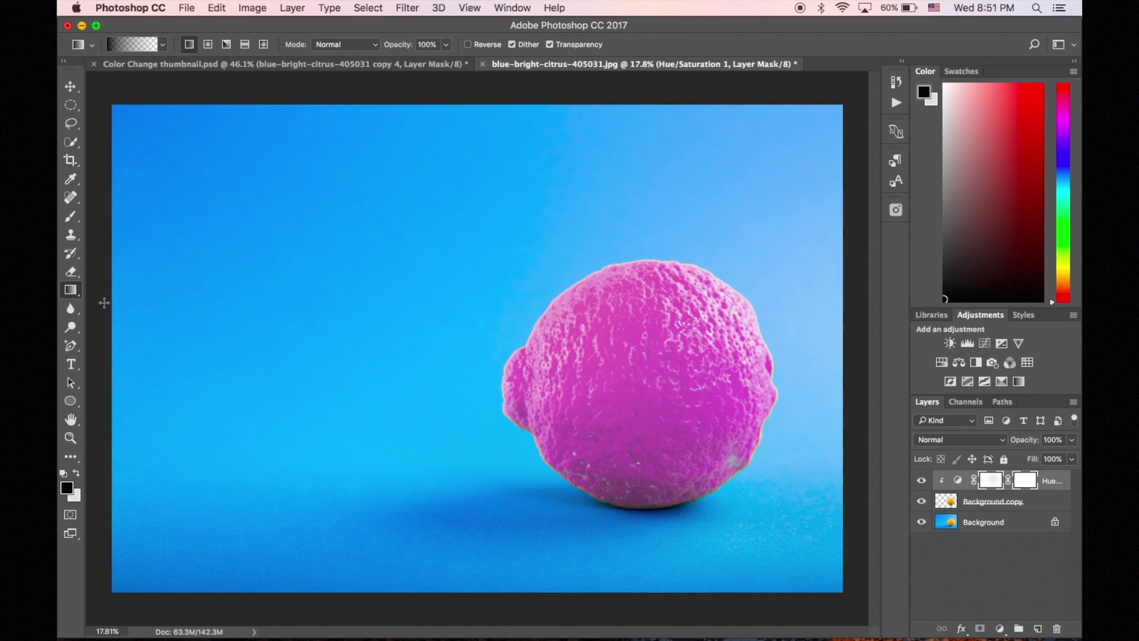
Step: Paint black on the Hue/Saturation layer mask with a size 200 brush over the lemon's upper-left half to restore its yellow
left_click(71, 218)
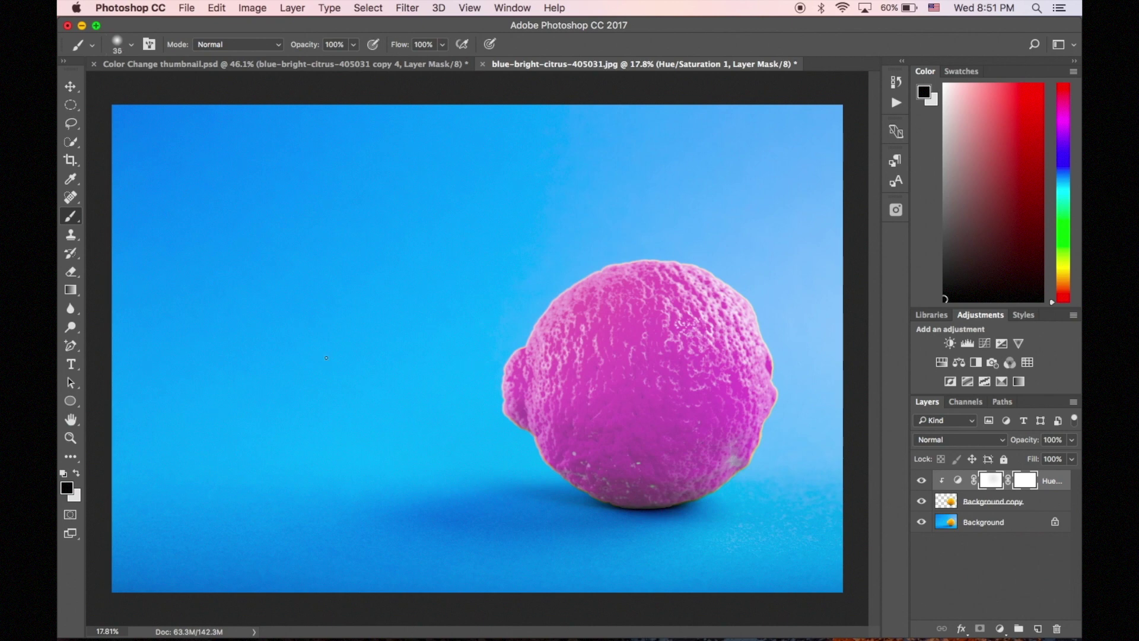
key("bracketright")
key("bracketright")
key("bracketright")
key("bracketright")
key("bracketright")
key("bracketright")
key("bracketright")
left_click_drag(647, 269, 562, 354)
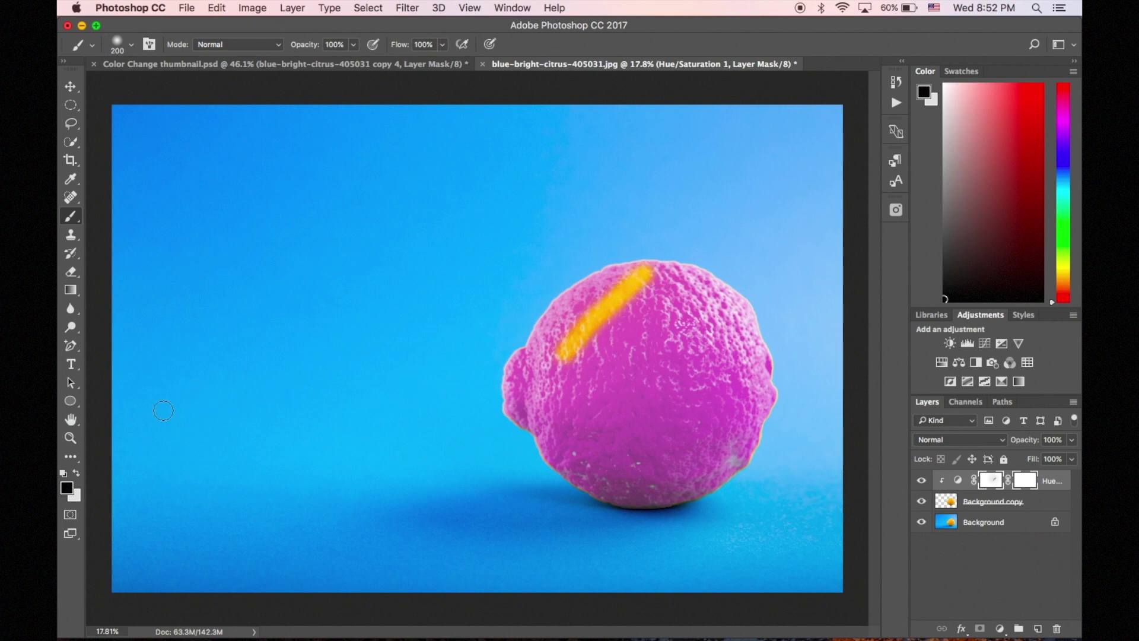
mouse_move(628, 310)
left_mouse_down()
mouse_move(534, 409)
mouse_move(650, 282)
mouse_move(629, 270)
mouse_move(568, 283)
mouse_move(505, 391)
mouse_move(673, 245)
mouse_move(589, 282)
mouse_move(702, 259)
mouse_move(691, 289)
mouse_move(722, 261)
mouse_move(501, 498)
mouse_move(747, 247)
mouse_move(611, 391)
mouse_move(563, 467)
mouse_move(511, 406)
mouse_move(525, 367)
left_mouse_up()
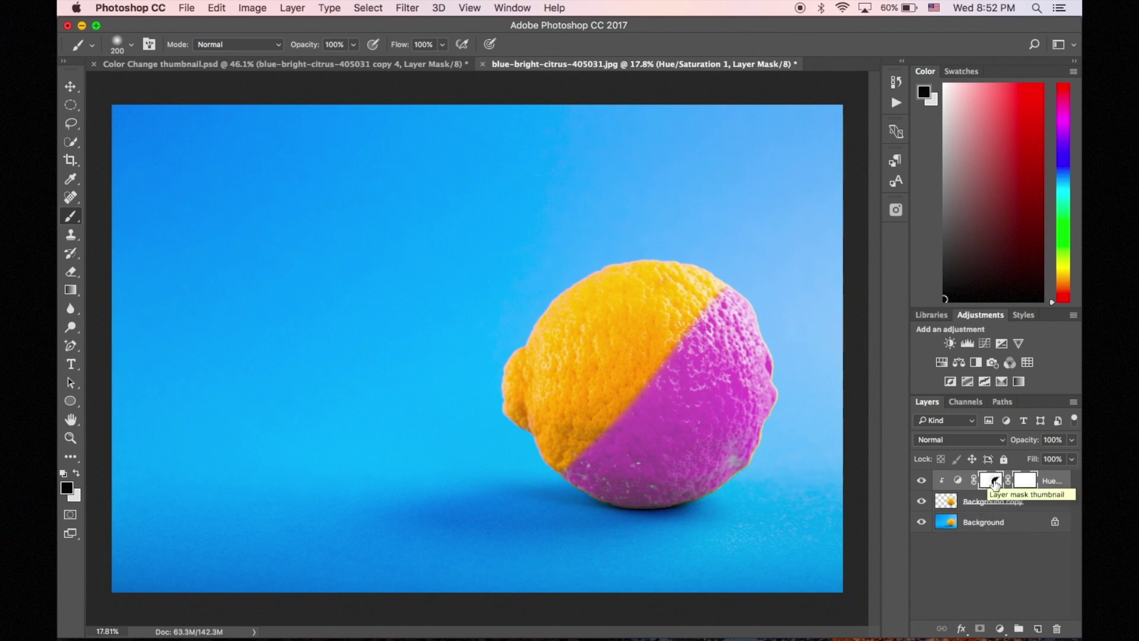
Step: Paint three round black spots on the Hue/Saturation layer mask over the lemon's purple half
left_click(713, 395)
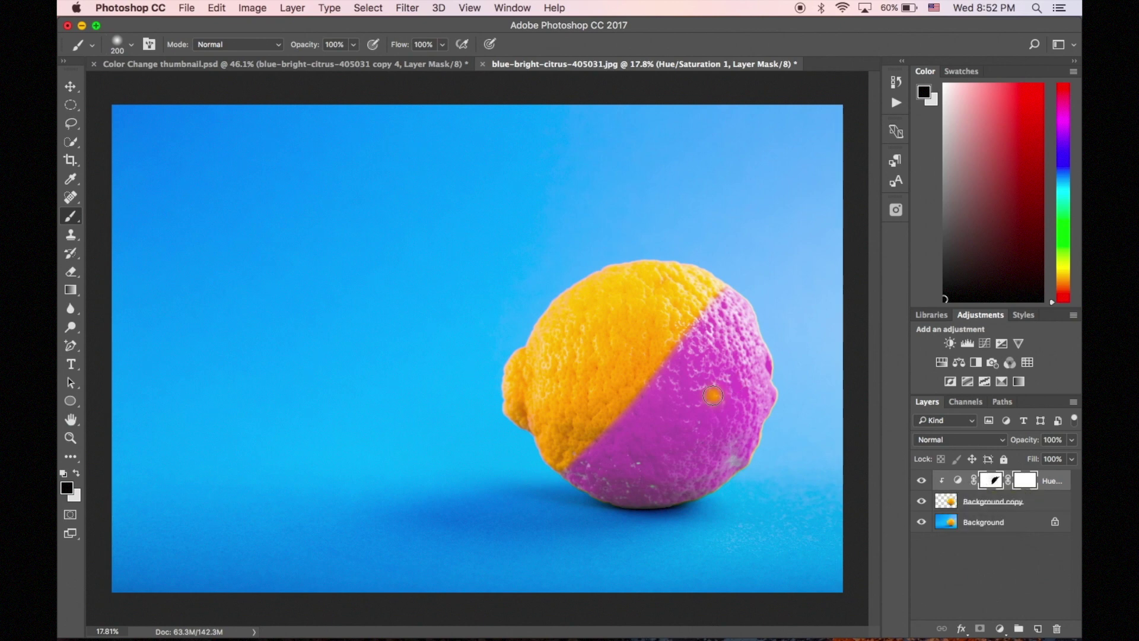
mouse_move(709, 397)
left_mouse_down()
mouse_move(719, 396)
mouse_move(702, 408)
mouse_move(717, 404)
left_mouse_up()
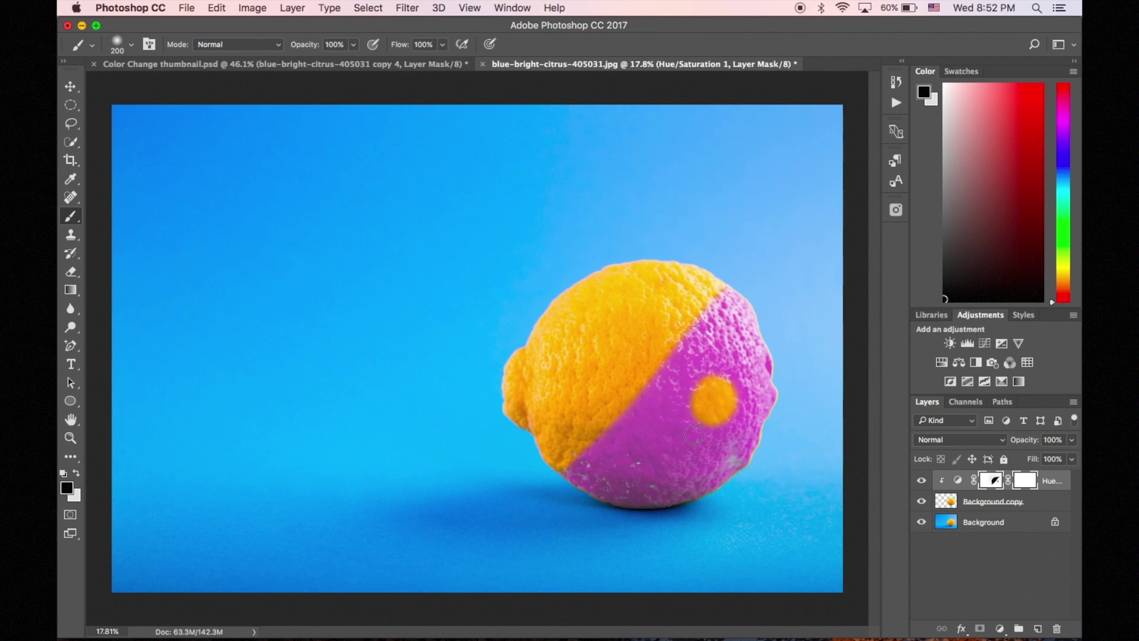
mouse_move(656, 457)
left_mouse_down()
mouse_move(647, 446)
mouse_move(669, 447)
left_mouse_up()
left_click_drag(732, 333, 735, 342)
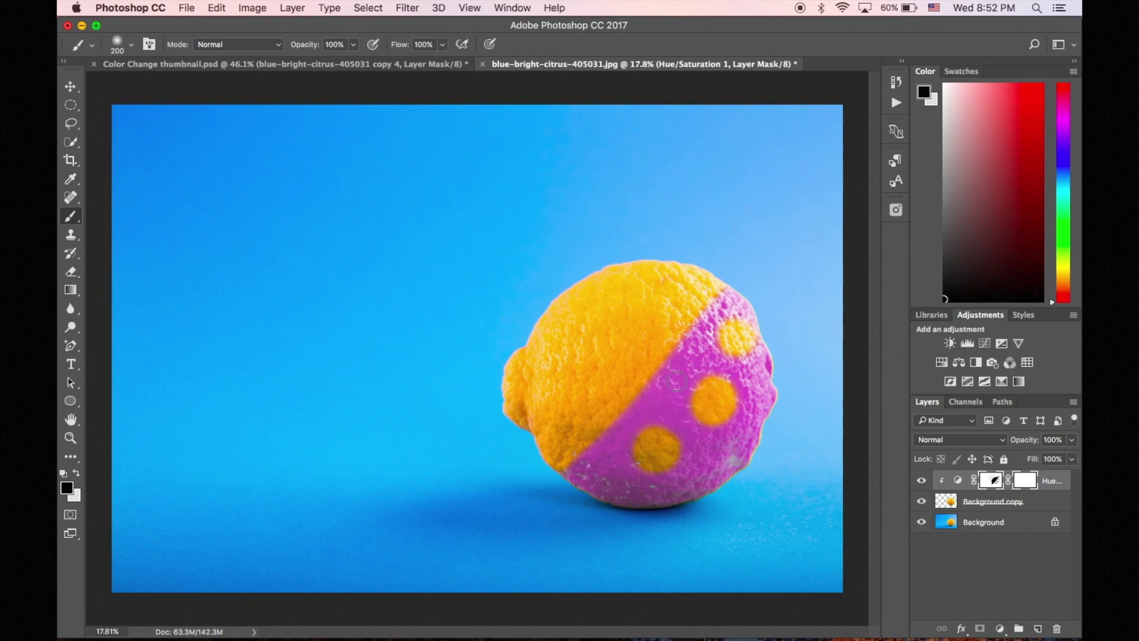
Step: Undo the brush strokes that made the three spots on the lemon's purple half
left_click(220, 12)
left_click(229, 51)
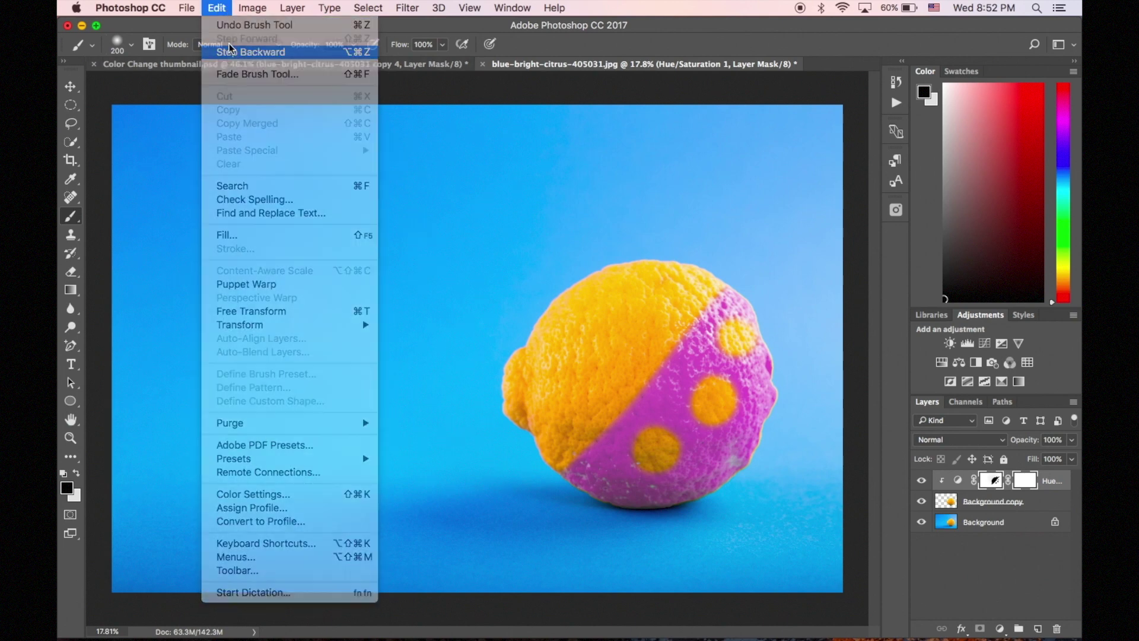
key("alt+super+z")
key("alt+super+z")
key("alt+super+z")
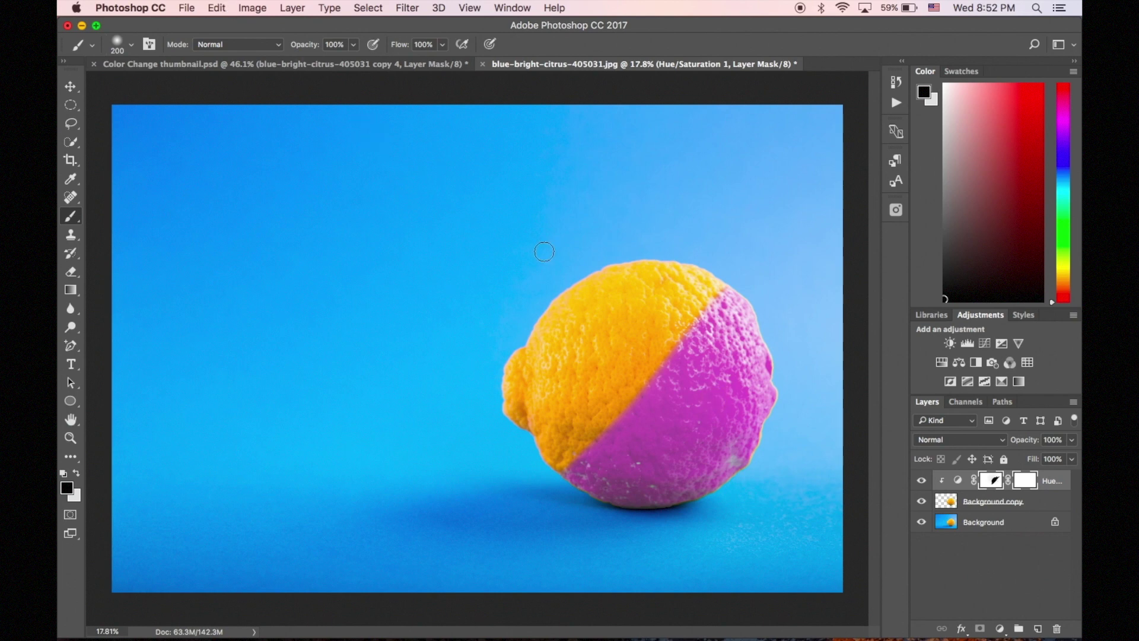
Step: Paint black on the layer mask along the diagonal colour boundary to extend the lemon's yellow half
mouse_move(657, 340)
left_mouse_down()
mouse_move(566, 467)
mouse_move(720, 278)
mouse_move(564, 475)
left_mouse_up()
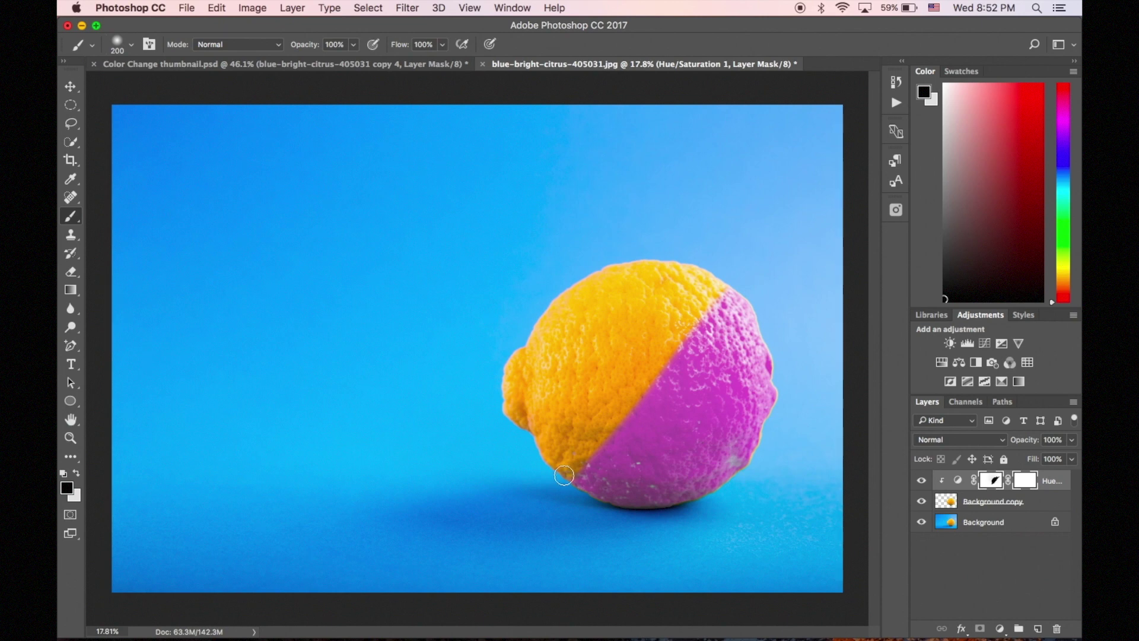